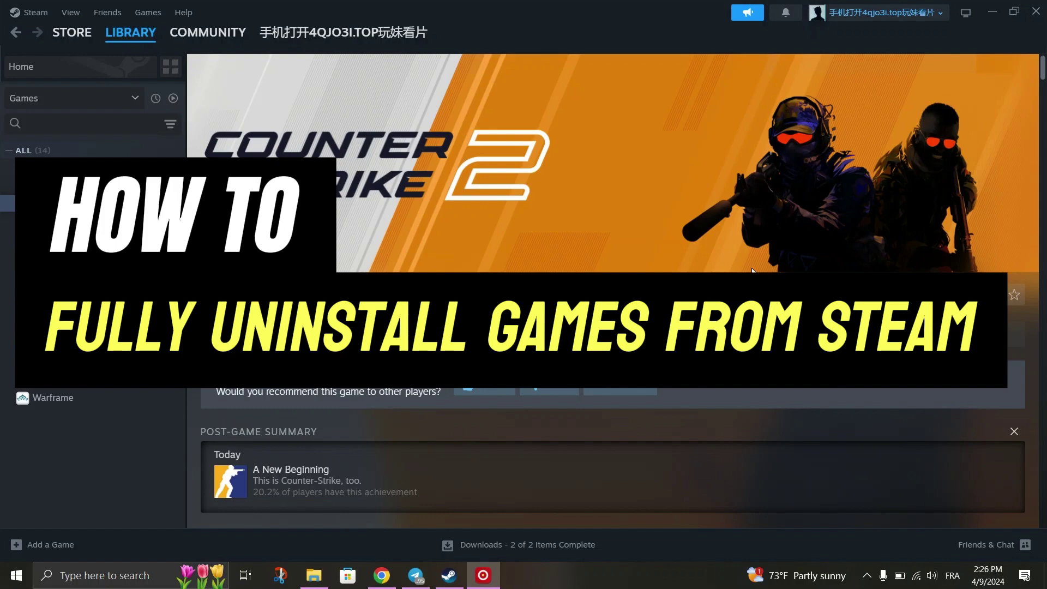
scroll(488, 361, down, 1)
scroll(480, 303, down, 2)
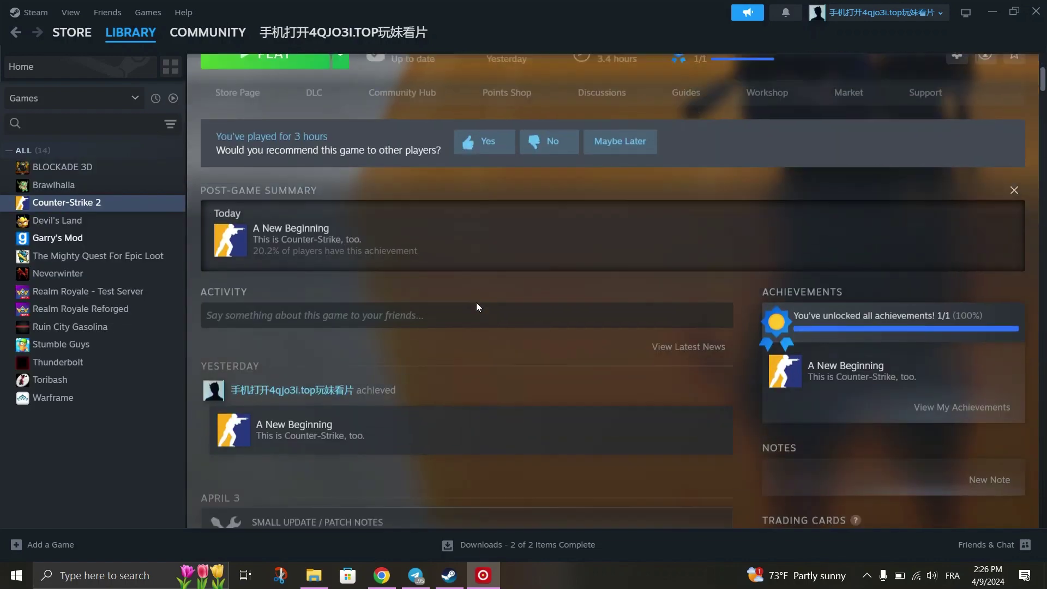
scroll(470, 315, down, 1)
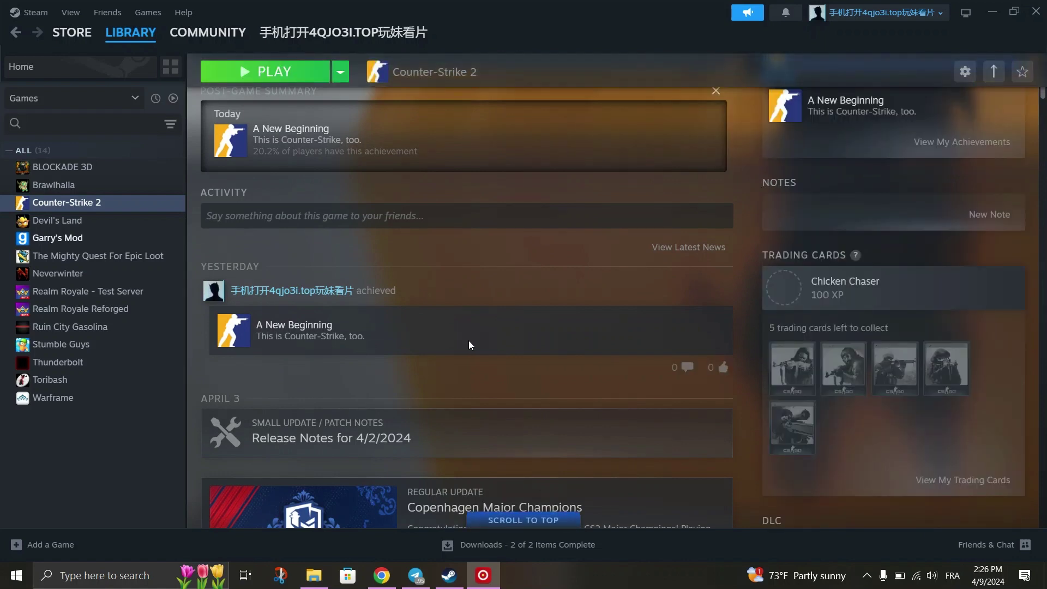
scroll(469, 341, up, 1)
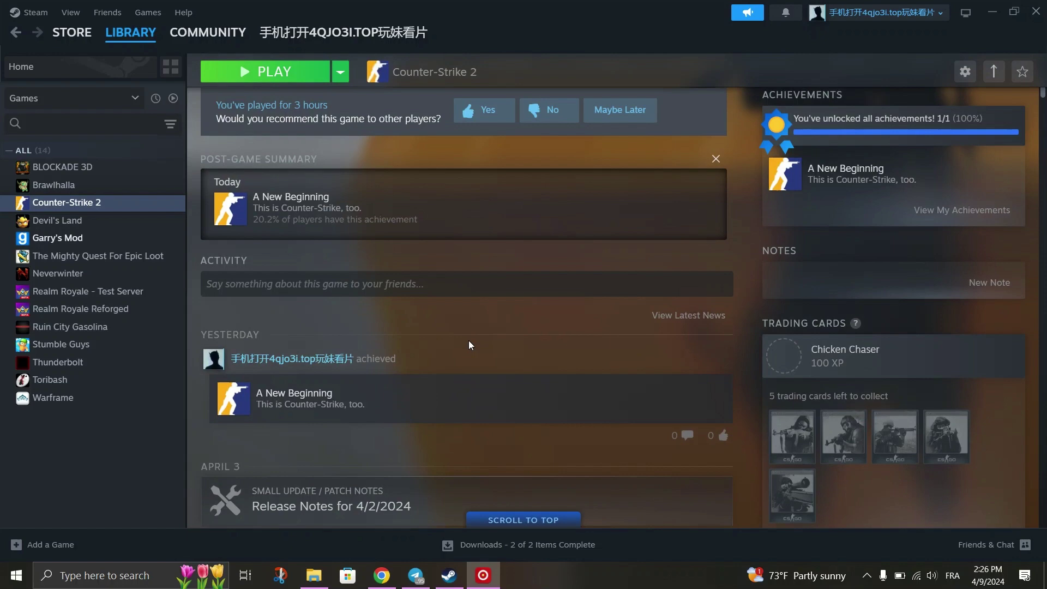
scroll(469, 340, up, 2)
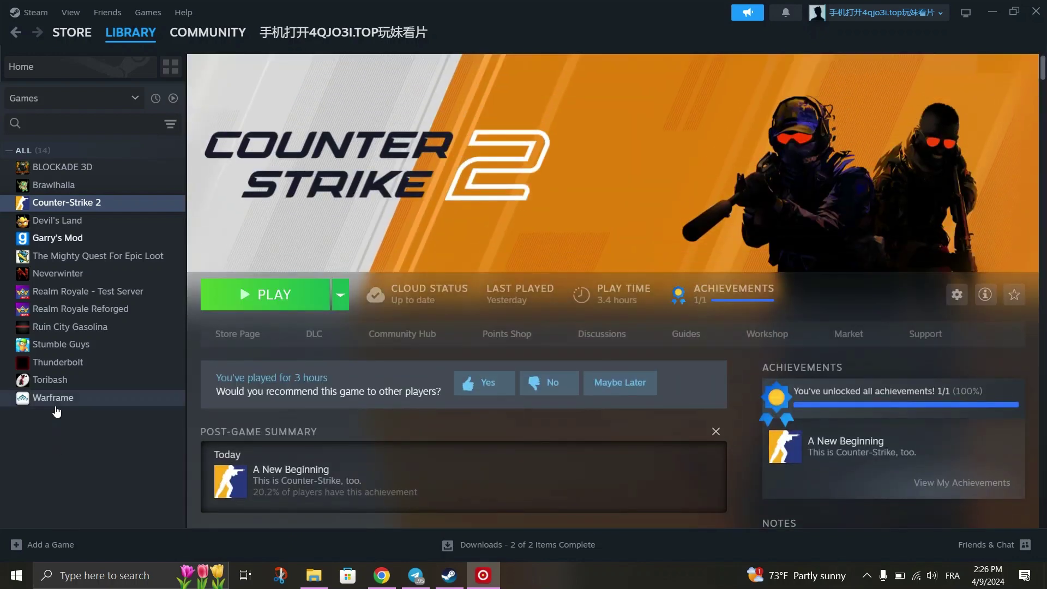
- Glance at Toribash's library page, then switch to Garry's Mod's library page
click(55, 381)
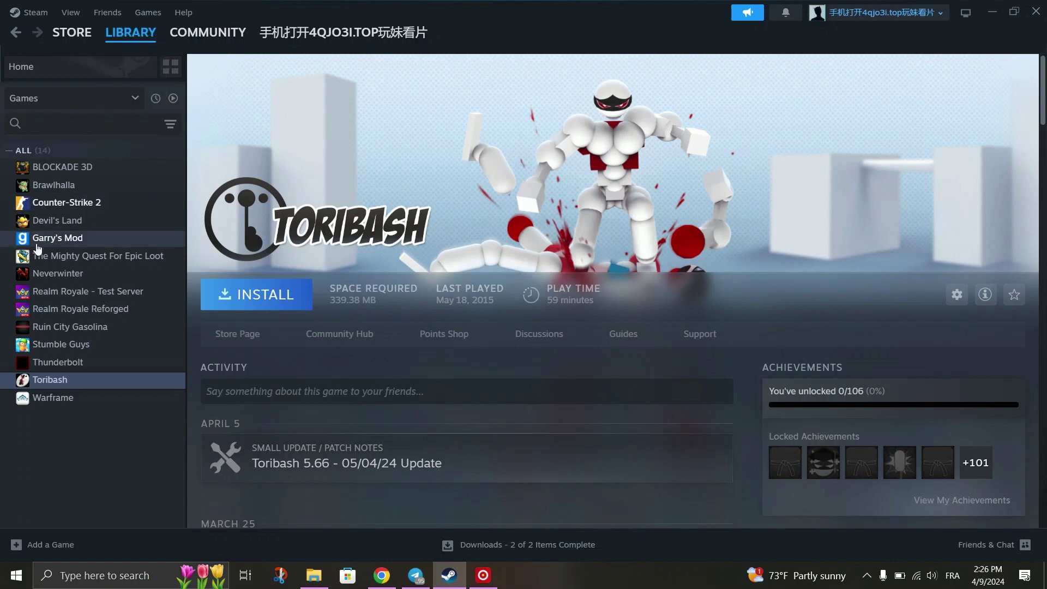
click(17, 450)
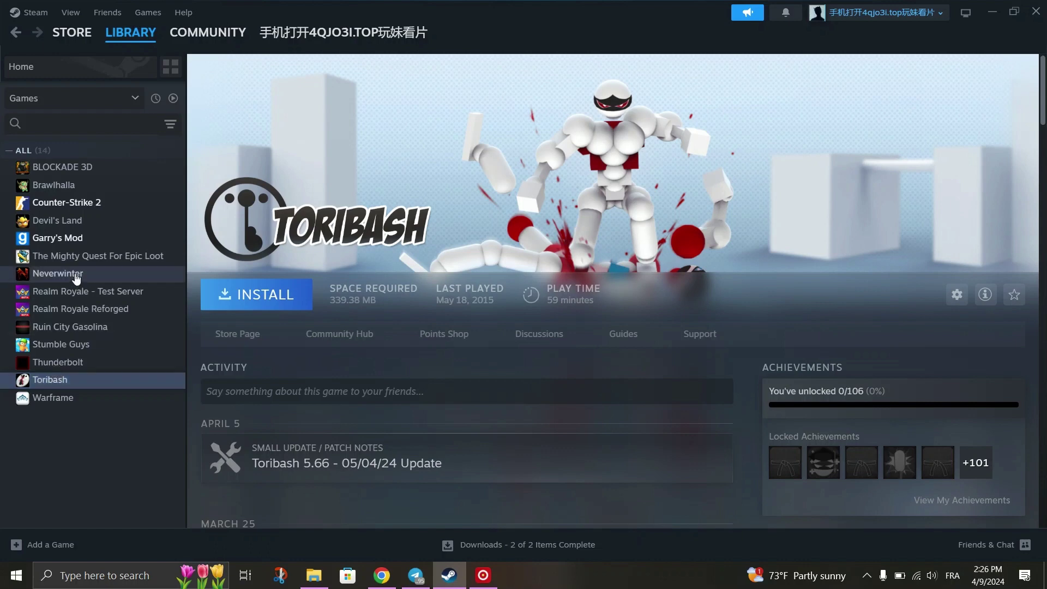
click(79, 236)
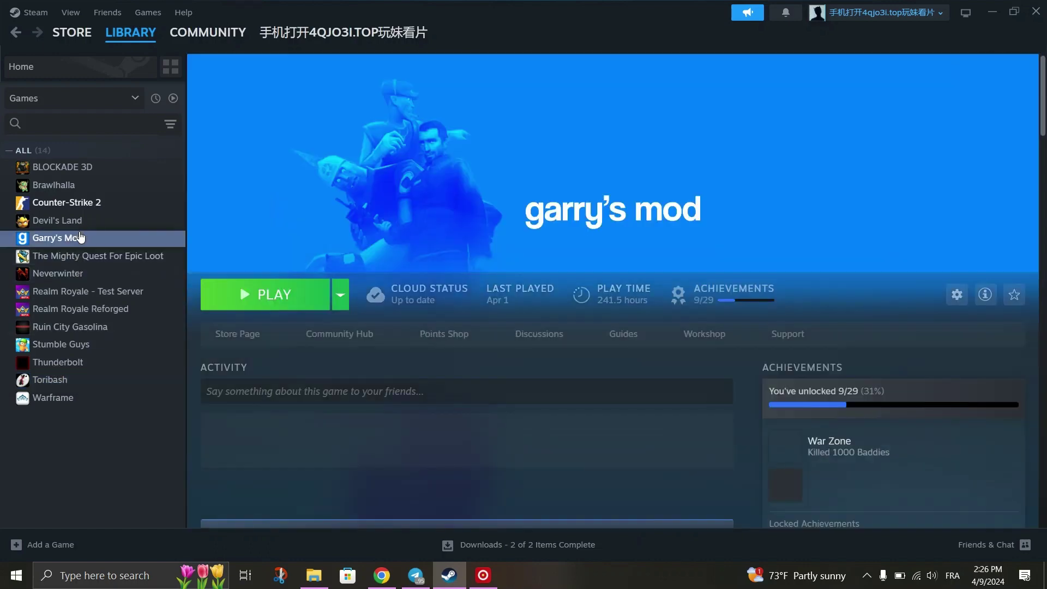
click(955, 295)
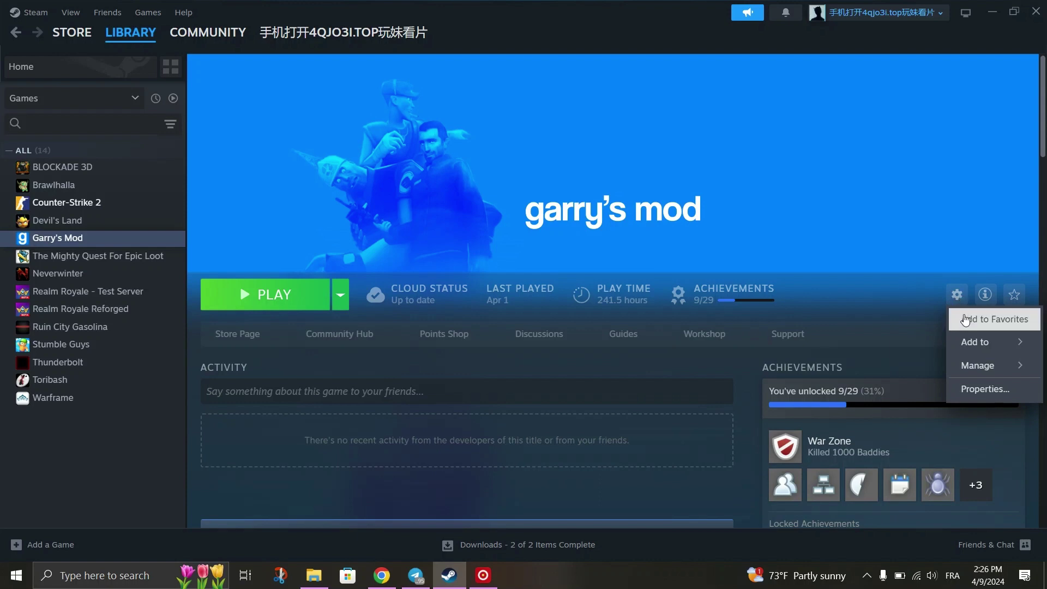
mouse_move(990, 366)
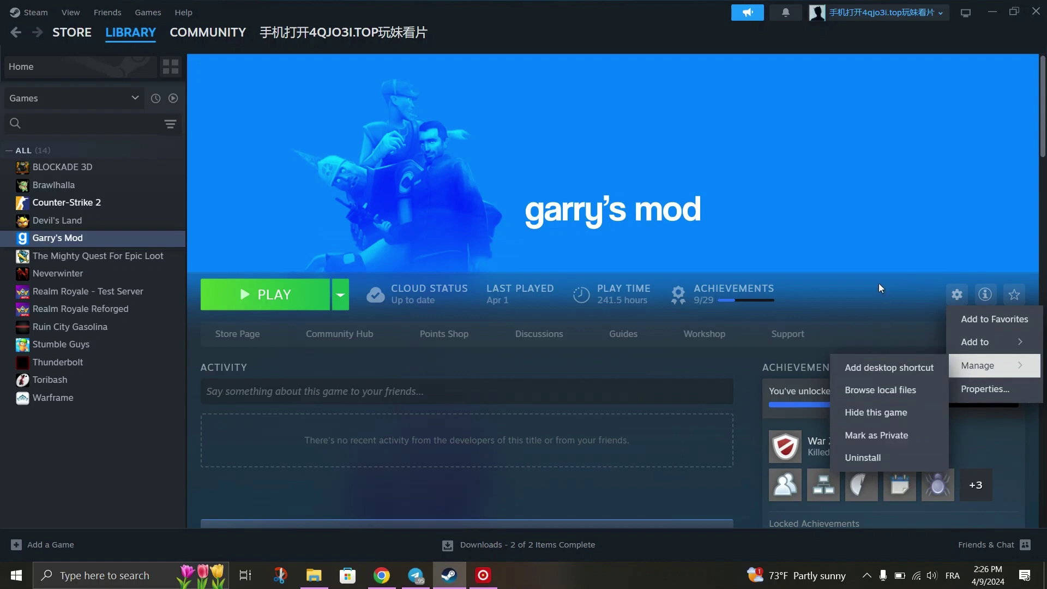
click(862, 457)
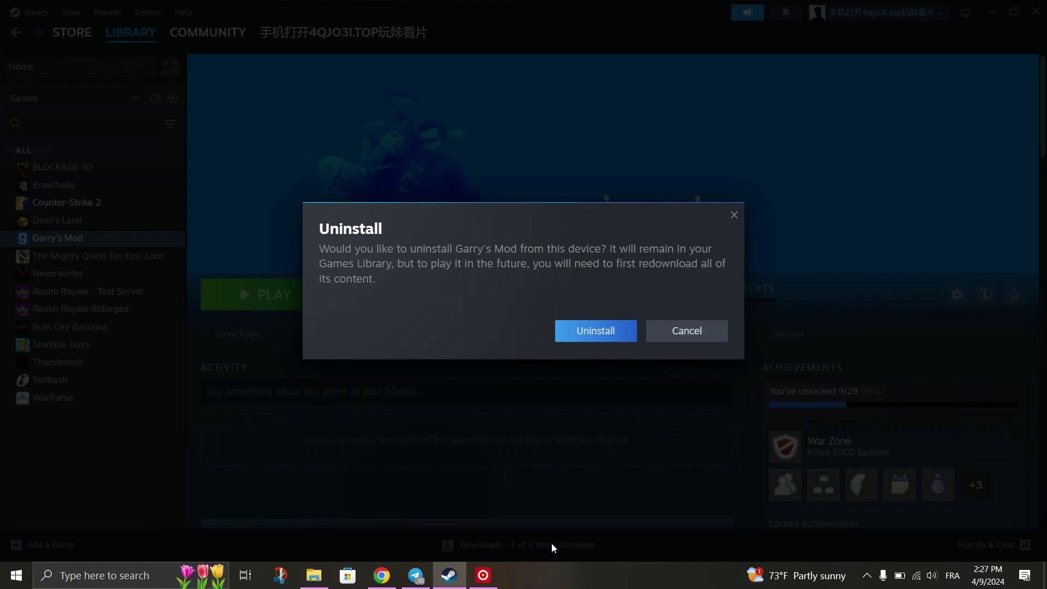
key(Escape)
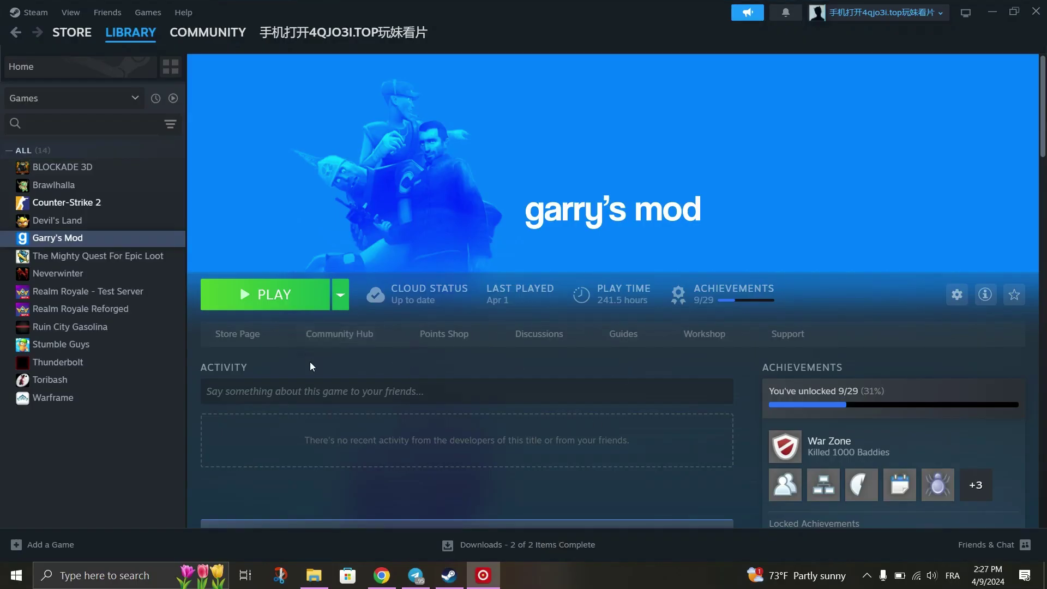
mouse_move(130, 32)
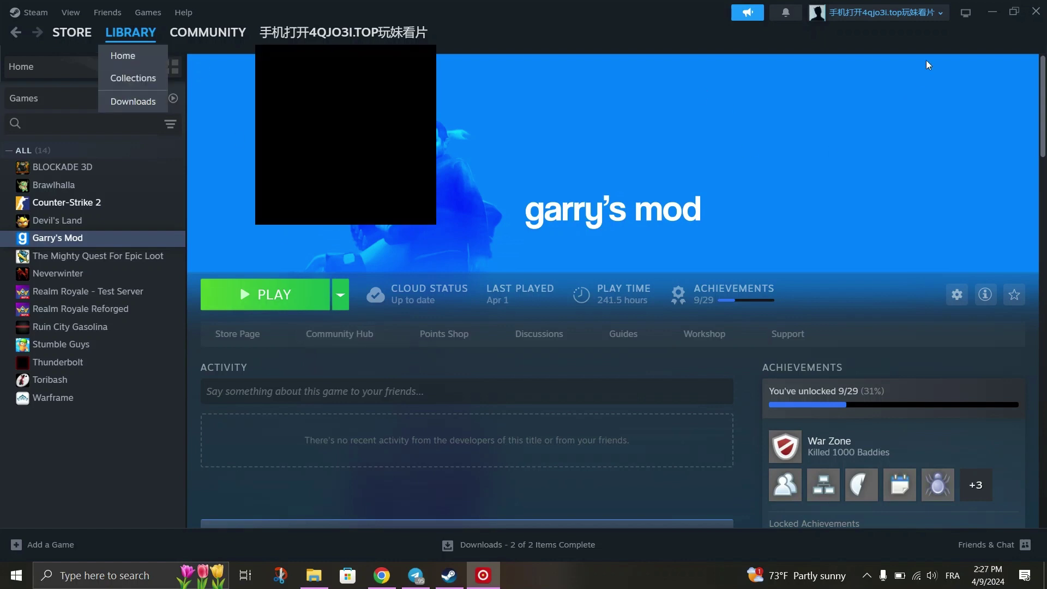
- Go to Steam Support from the Help menu
click(191, 15)
mouse_move(183, 12)
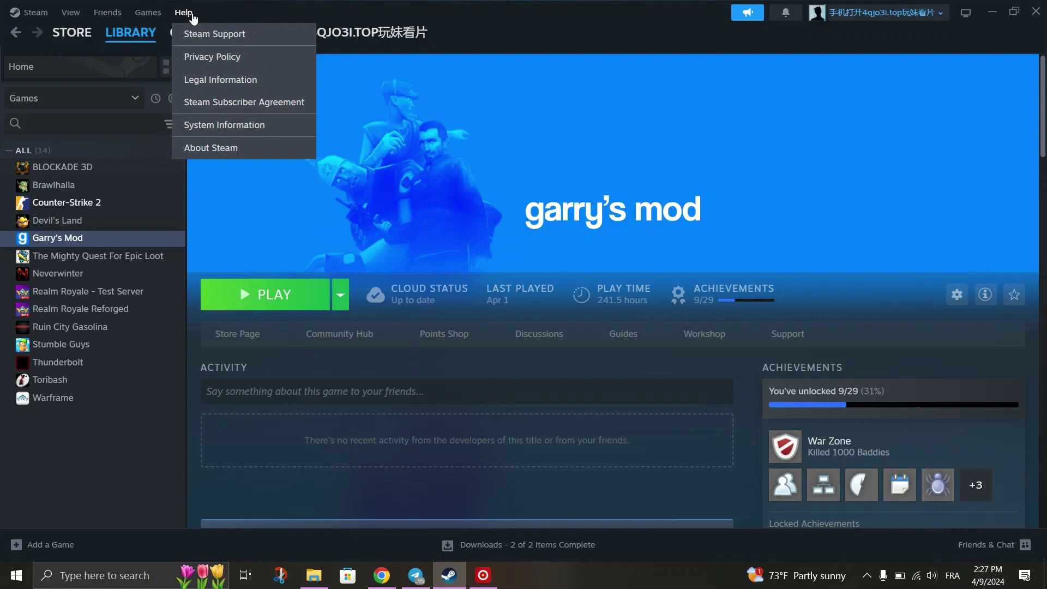
click(200, 35)
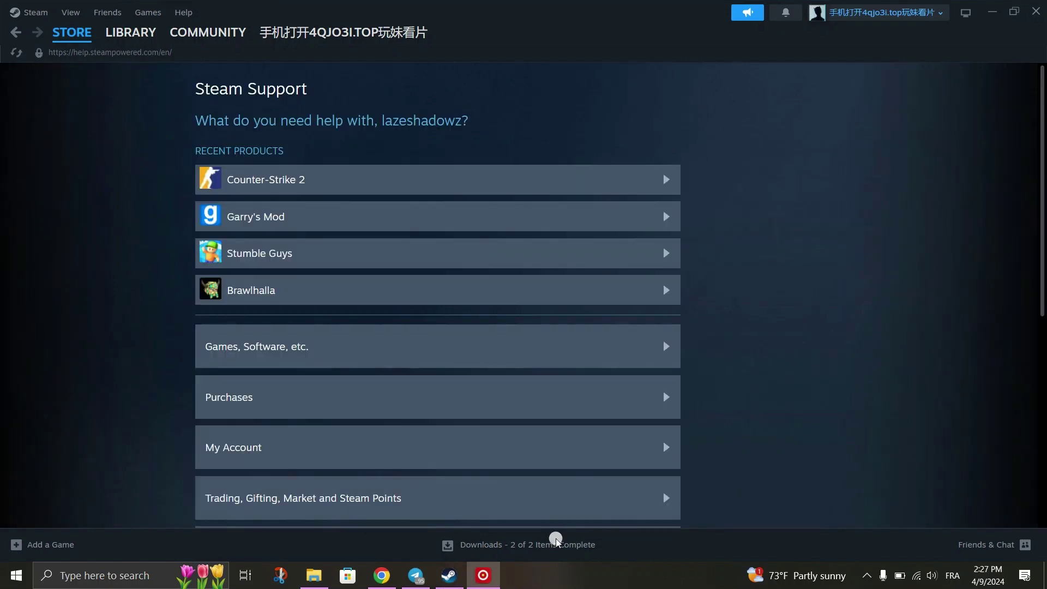
scroll(532, 420, down, 2)
scroll(533, 420, down, 1)
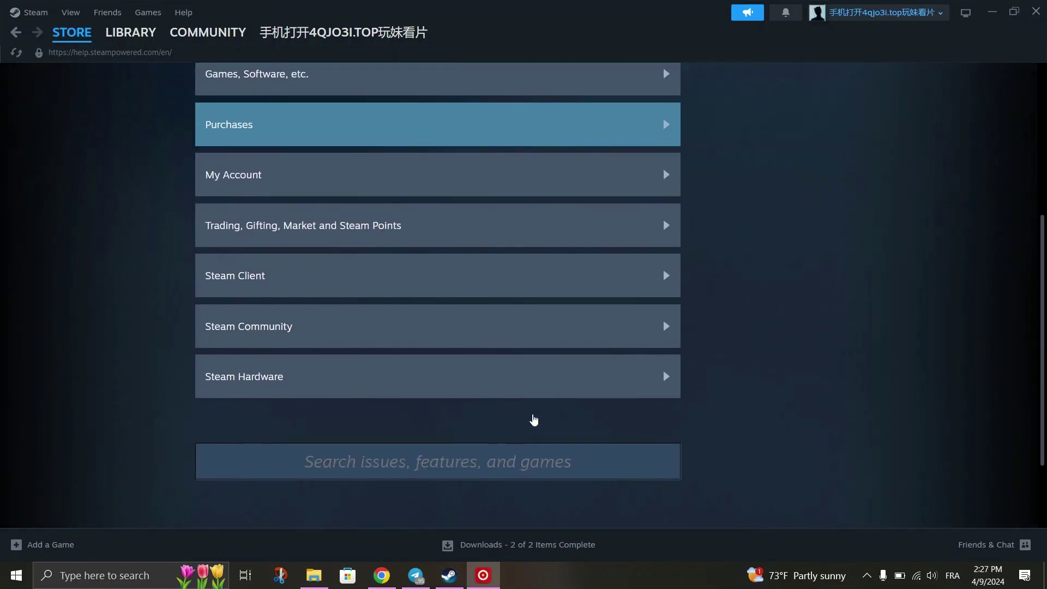
scroll(533, 420, up, 4)
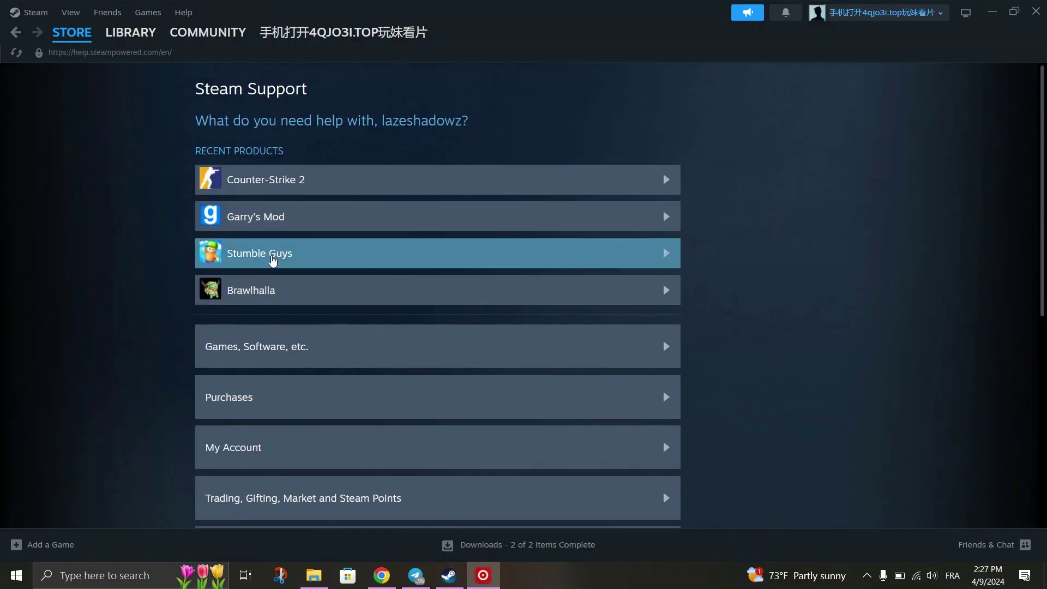
- Pick Stumble Guys on Steam Support and request its permanent removal from the account
click(272, 262)
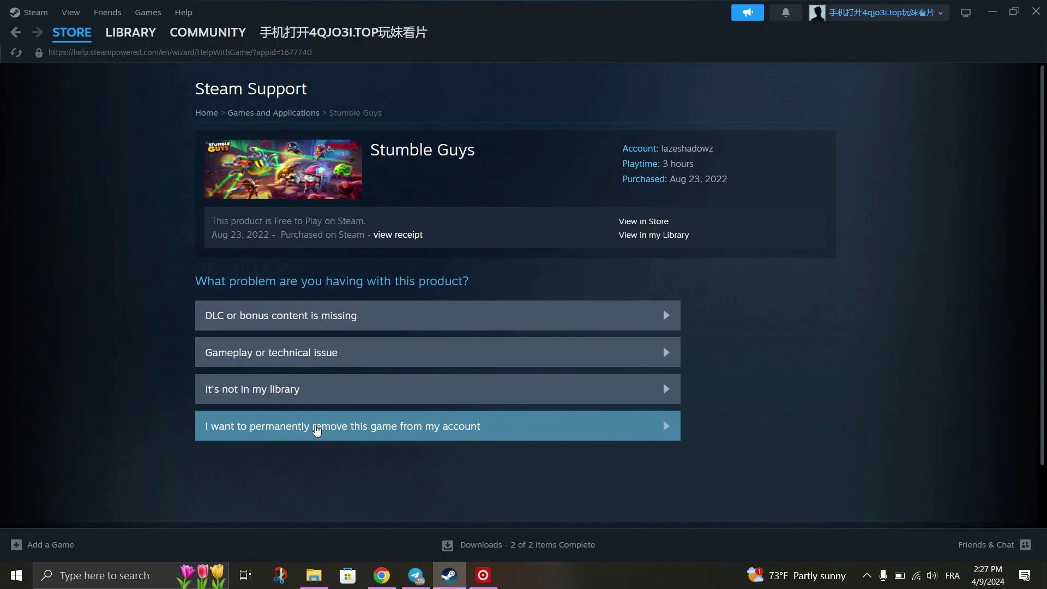
click(317, 431)
scroll(351, 400, down, 2)
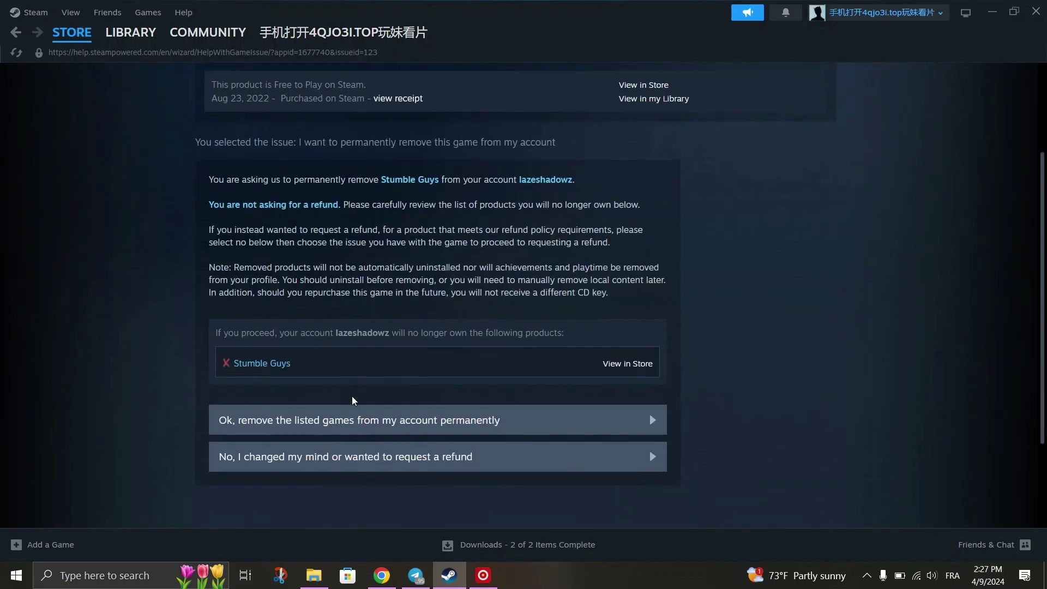